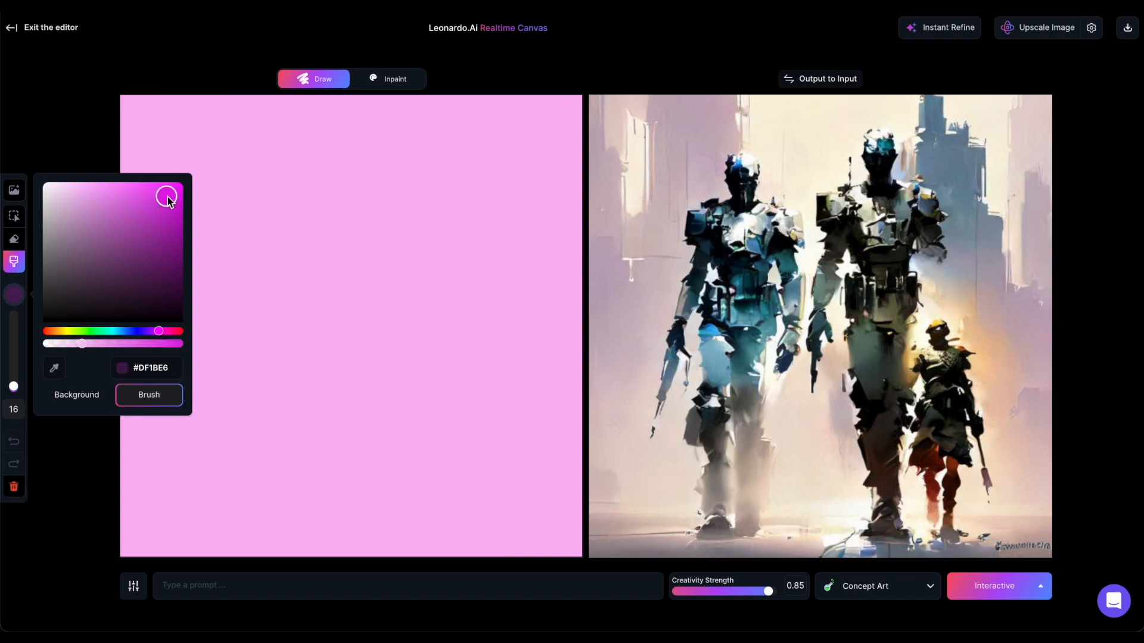
- Paint small magenta hearts (#DF1BE6) scattered across the pink canvas with a size 16 brush, undoing the last stroke
drag(301, 215, 322, 223)
click(15, 295)
drag(253, 257, 268, 262)
mouse_move(262, 217)
mouse_down()
mouse_move(235, 220)
mouse_move(250, 221)
mouse_up()
drag(238, 279, 245, 289)
drag(226, 250, 222, 255)
drag(325, 262, 316, 271)
mouse_move(387, 222)
mouse_down()
mouse_move(418, 222)
mouse_move(397, 241)
mouse_up()
mouse_move(382, 292)
mouse_down()
mouse_move(393, 319)
mouse_move(390, 298)
mouse_up()
drag(310, 321, 317, 327)
drag(337, 370, 396, 354)
drag(464, 224, 487, 239)
drag(444, 293, 455, 322)
click(14, 441)
- Set the brush colour to dark red #BA1337 and paint six small hearts among the magenta ones
click(14, 295)
click(179, 331)
click(172, 227)
drag(442, 181, 458, 189)
drag(286, 178, 290, 186)
drag(273, 294, 291, 300)
drag(428, 271, 442, 280)
drag(414, 319, 424, 330)
drag(351, 283, 357, 306)
- Set the brush size to 93 and paint one large translucent red heart outline around the small hearts
click(14, 294)
drag(13, 388, 13, 355)
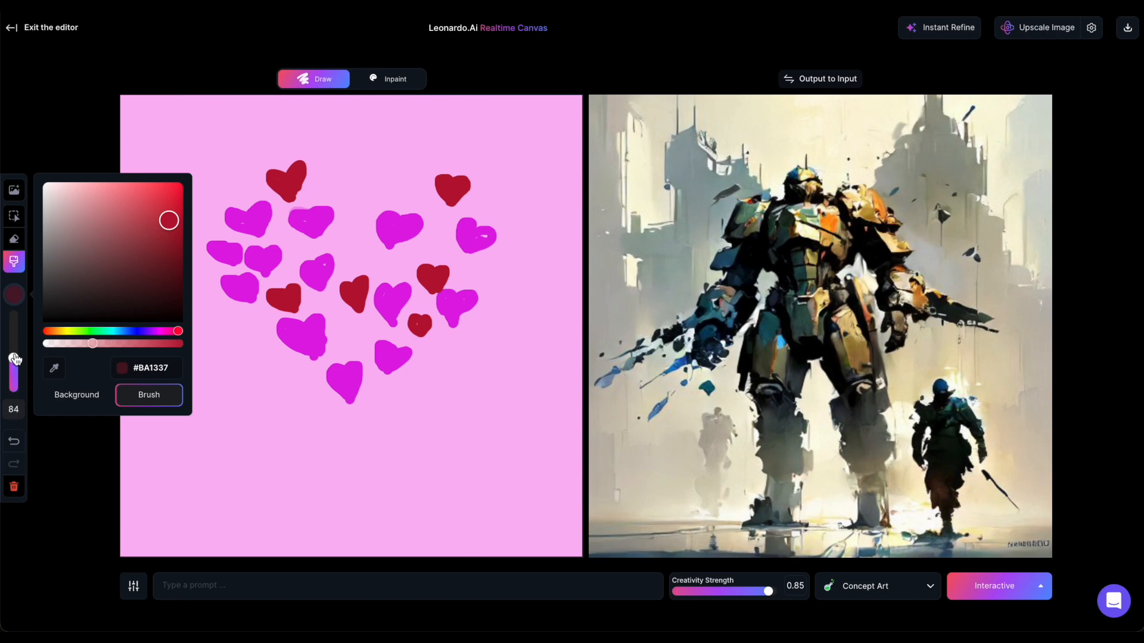
mouse_move(358, 186)
mouse_down()
mouse_move(264, 151)
mouse_move(225, 276)
mouse_move(346, 378)
mouse_move(370, 415)
mouse_move(392, 366)
mouse_move(493, 242)
mouse_move(475, 166)
mouse_move(386, 210)
mouse_up()
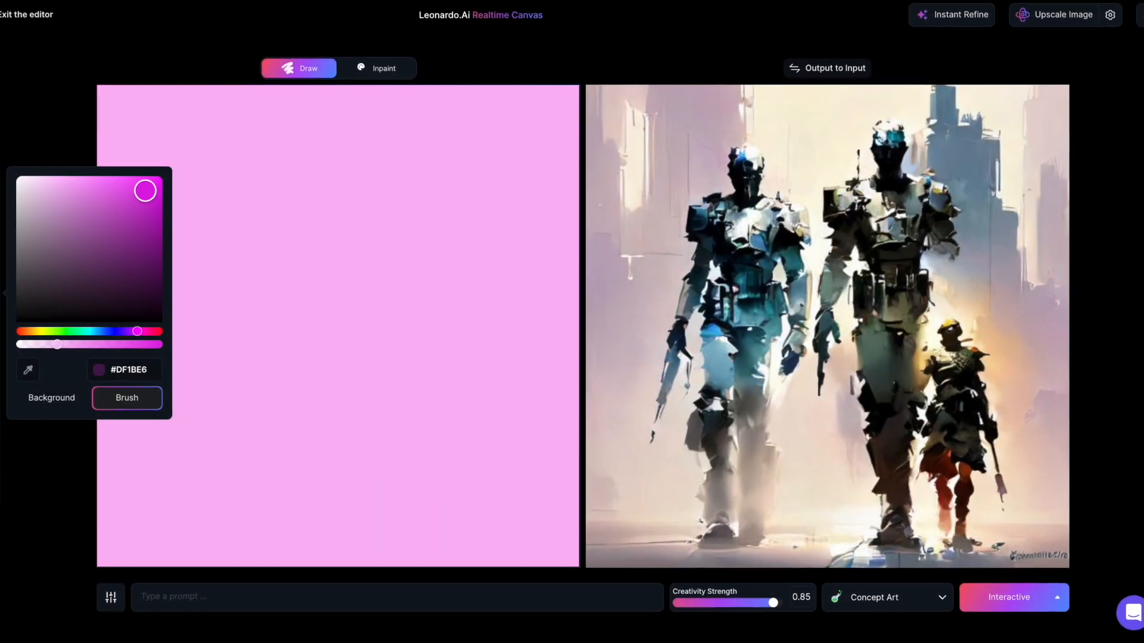
click(311, 221)
drag(289, 215, 290, 218)
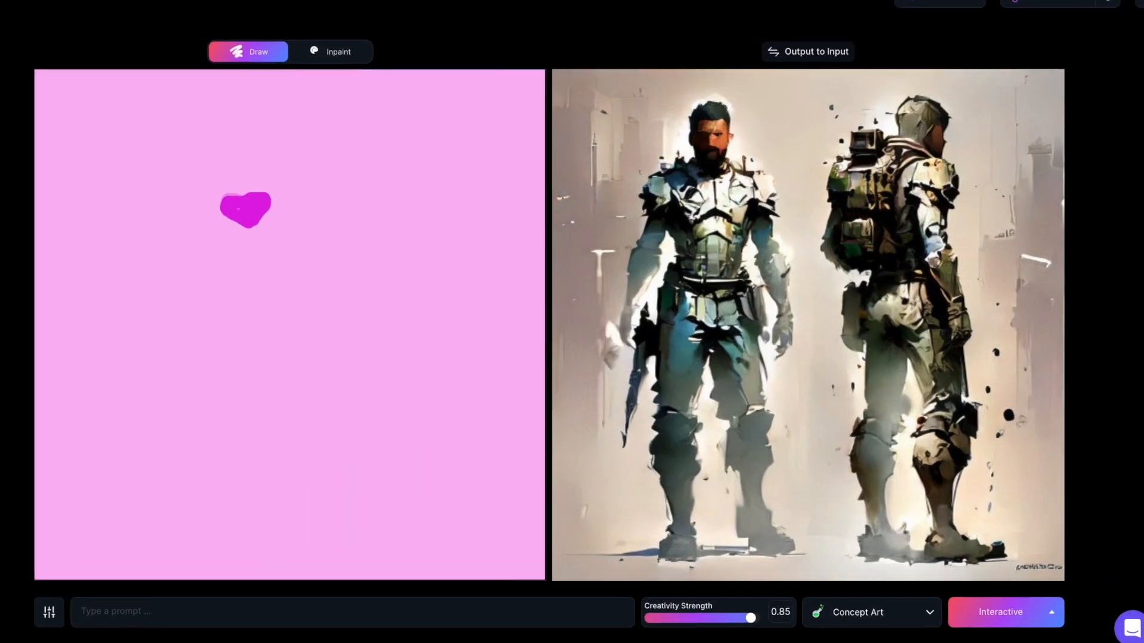
drag(237, 250, 241, 270)
drag(164, 222, 159, 214)
drag(156, 298, 143, 281)
drag(121, 236, 137, 245)
drag(233, 283, 237, 256)
drag(311, 232, 326, 205)
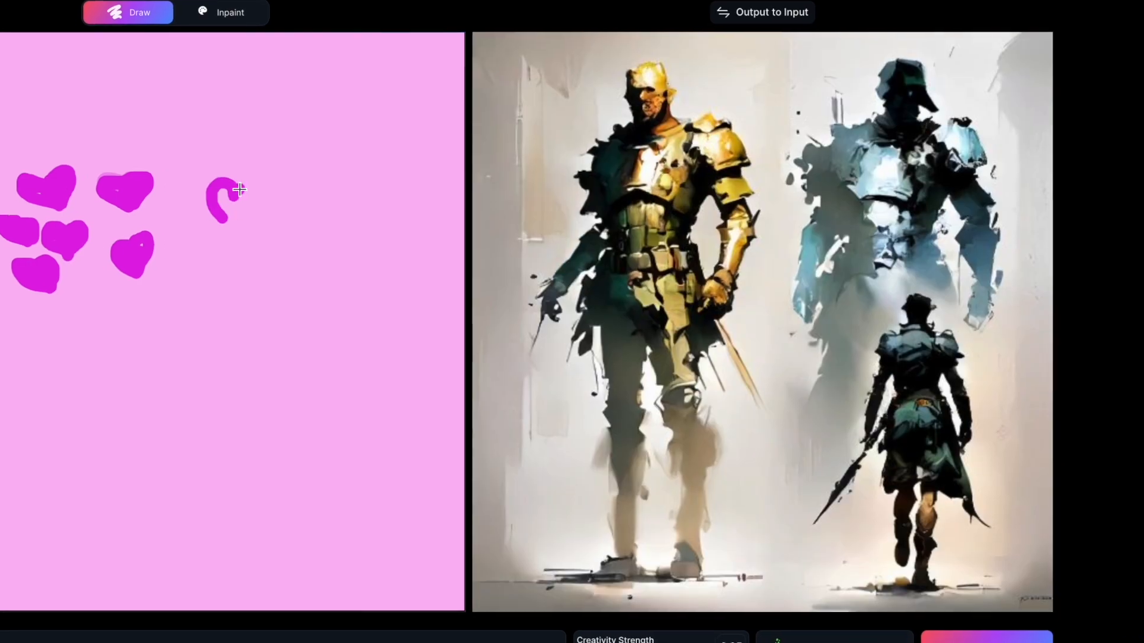
drag(240, 189, 234, 197)
drag(227, 275, 228, 294)
drag(113, 317, 133, 334)
drag(168, 374, 170, 388)
drag(225, 350, 229, 358)
drag(233, 185, 238, 193)
mouse_move(203, 275)
mouse_down()
mouse_move(186, 290)
mouse_move(198, 301)
mouse_move(208, 284)
mouse_up()
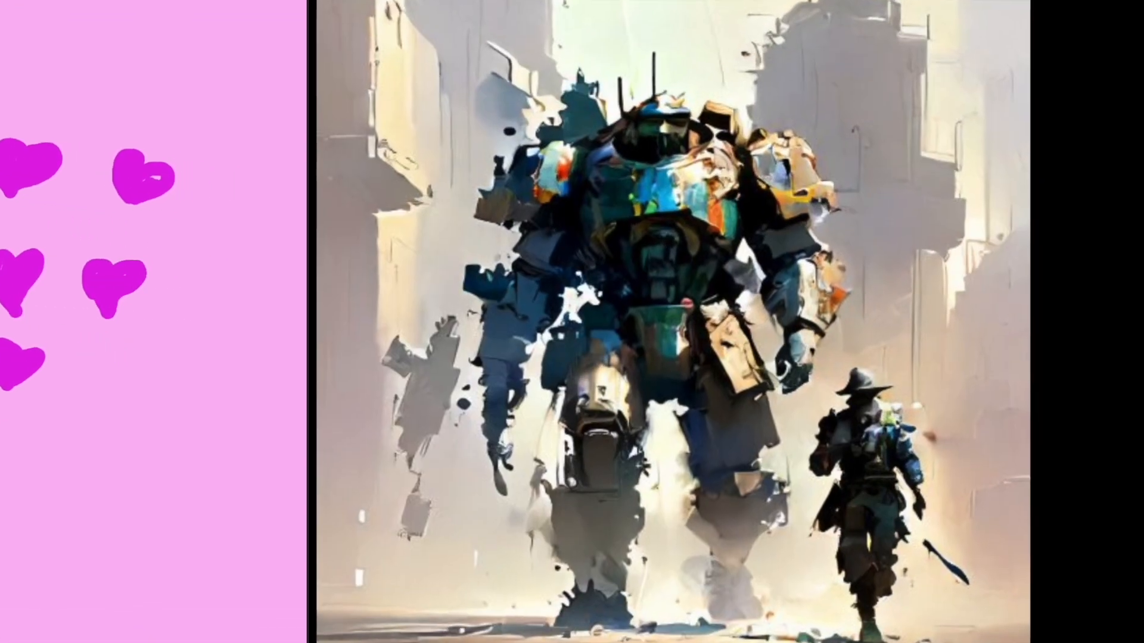
drag(201, 122, 187, 129)
drag(56, 103, 77, 101)
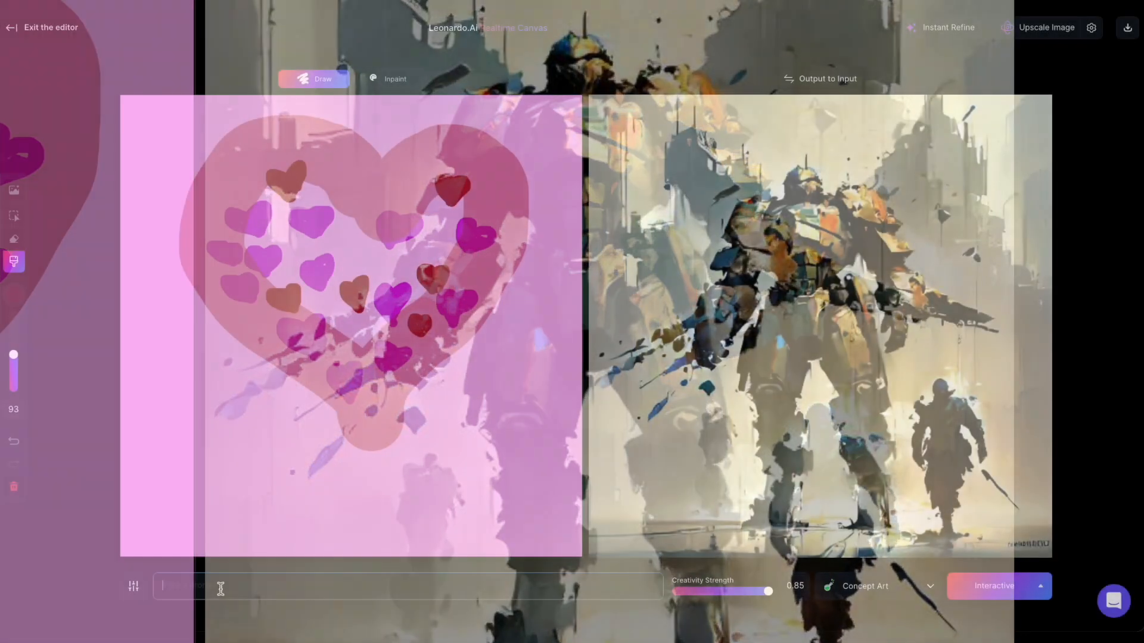
- Enter the prompt "A big valentine's day heart comprised of lots of smaller hearts on the inside. fun, creative, bright"
text(A)
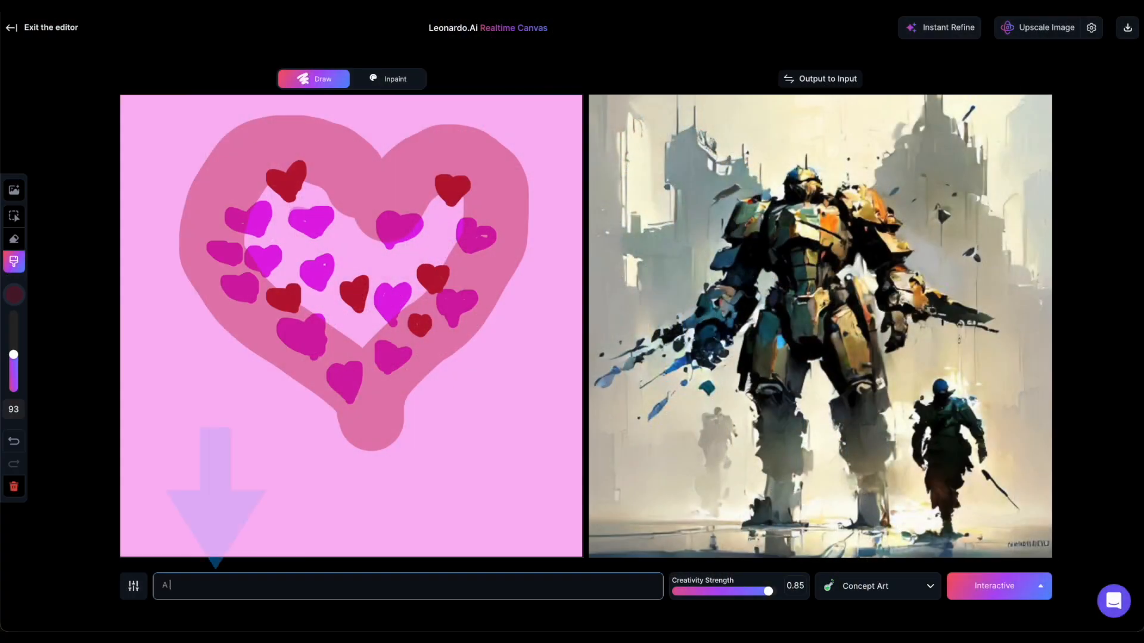
text( big valentine's d)
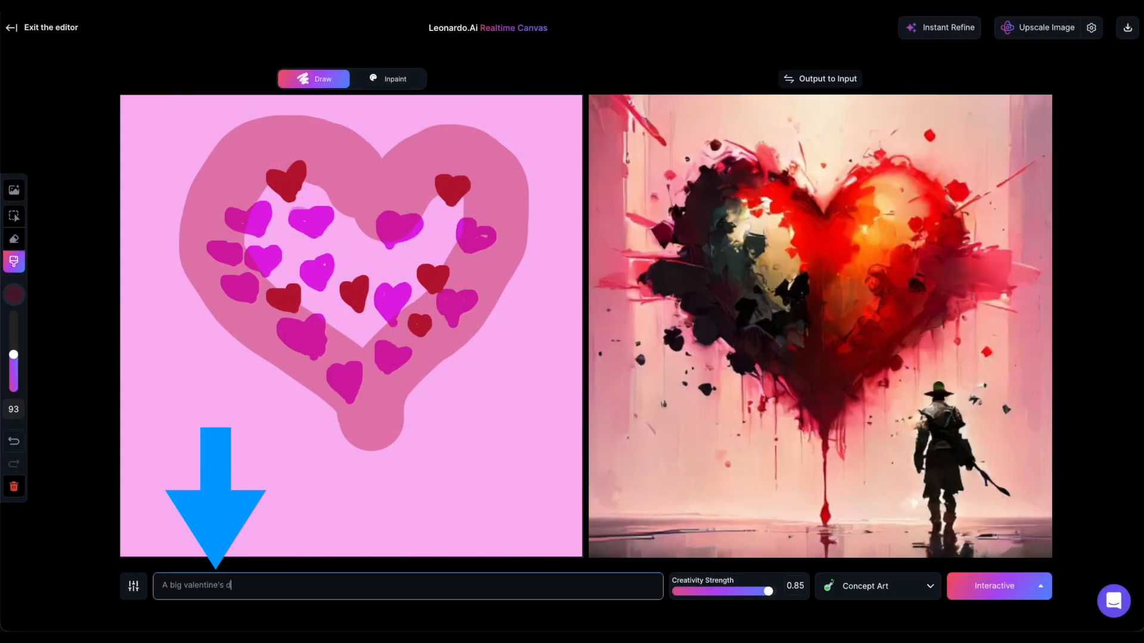
text(ay heart compris)
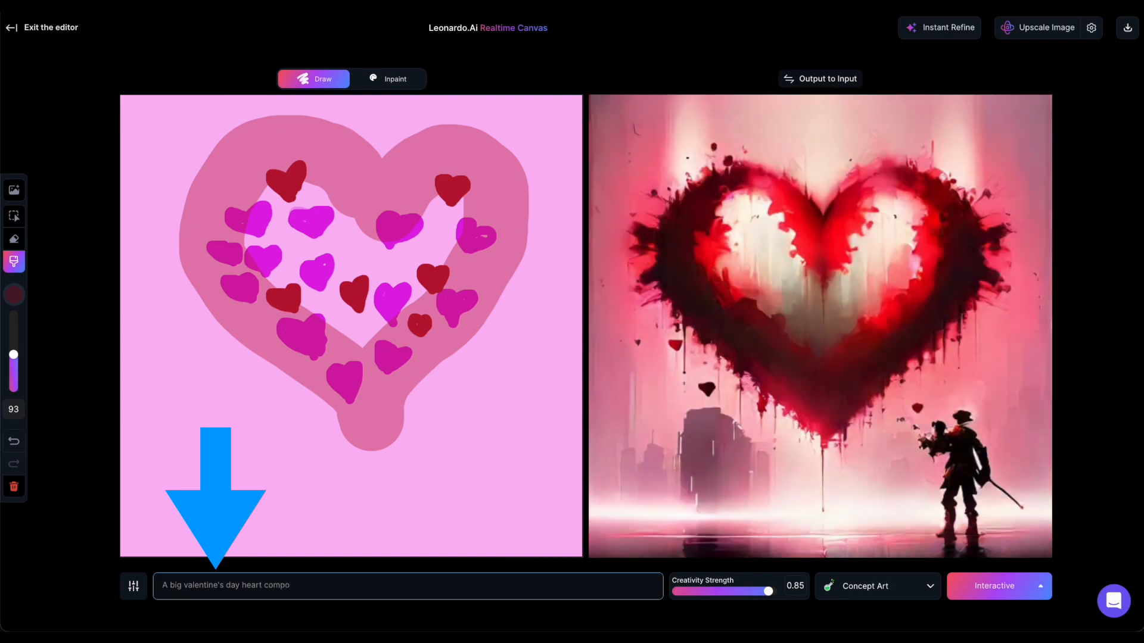
text(ed of lots of sm)
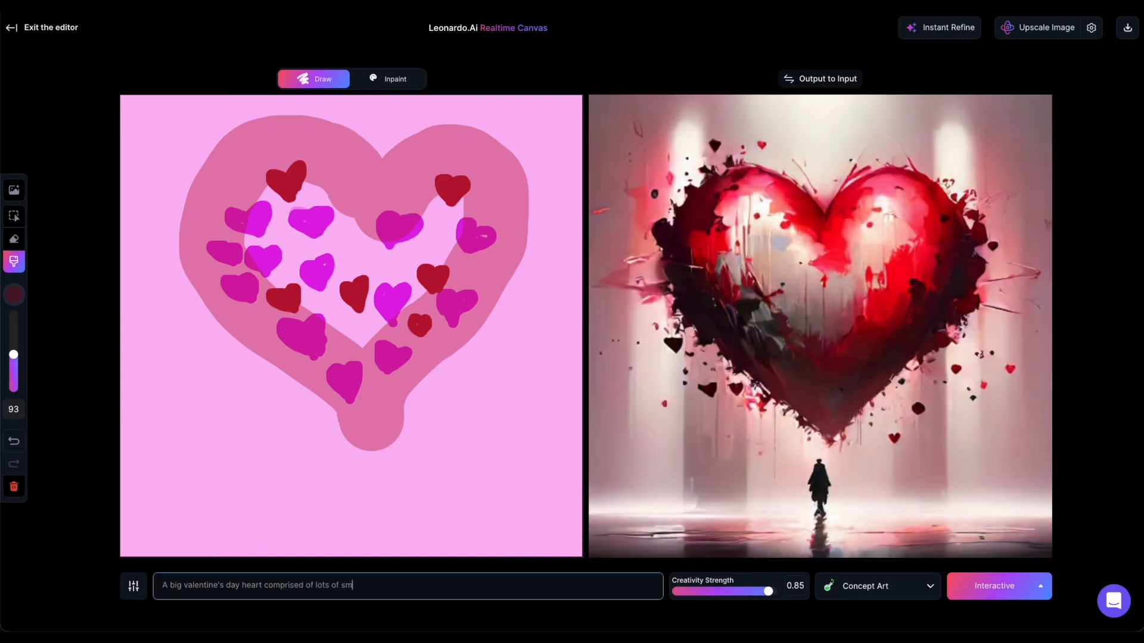
text(aller hearts on the inside)
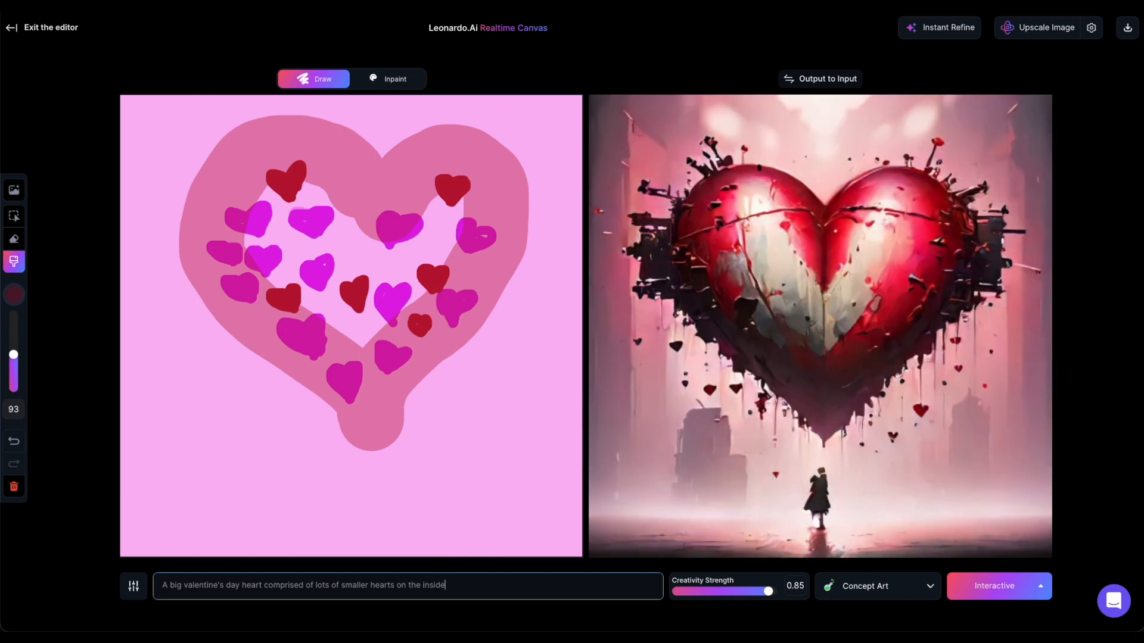
text(. fun, creat)
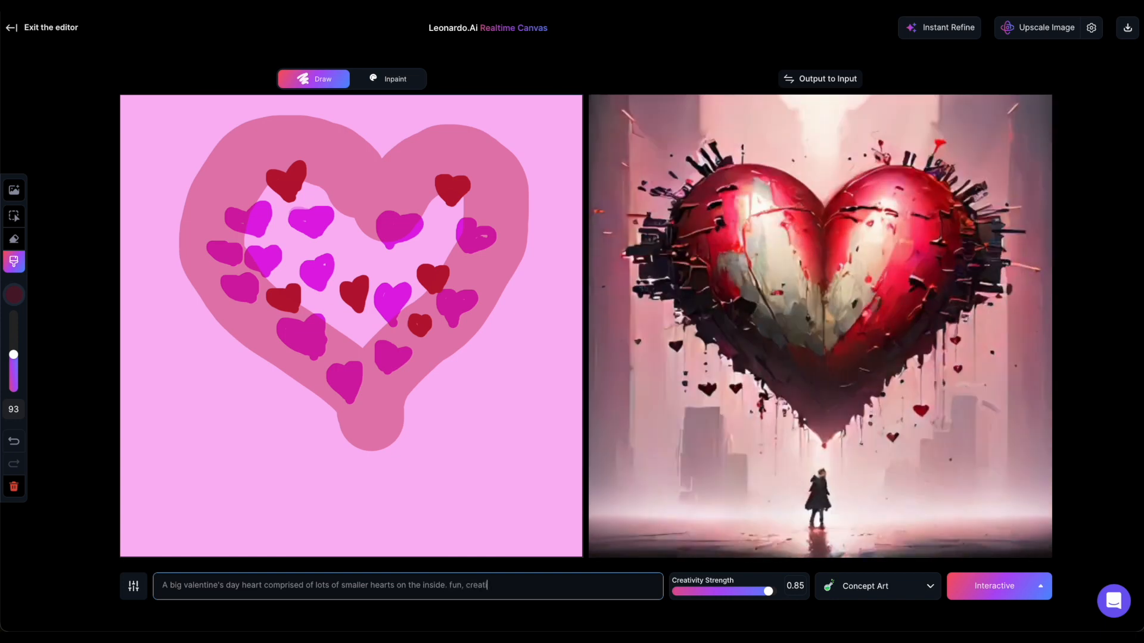
text(ive, bright)
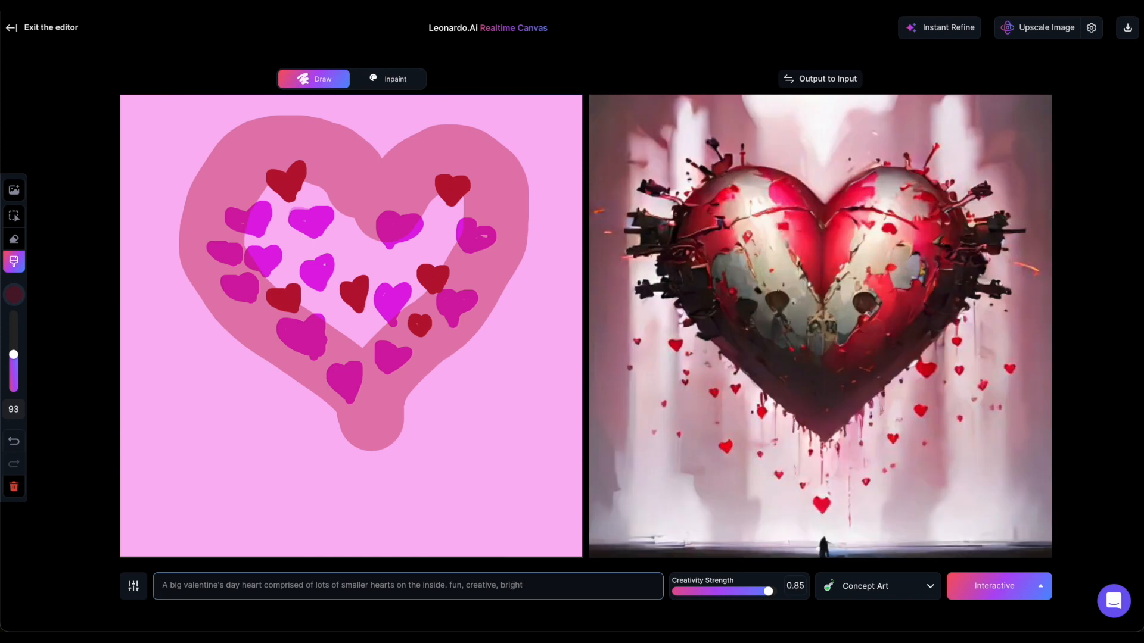
- Lower the Creativity Strength to 0.70
drag(768, 591, 763, 592)
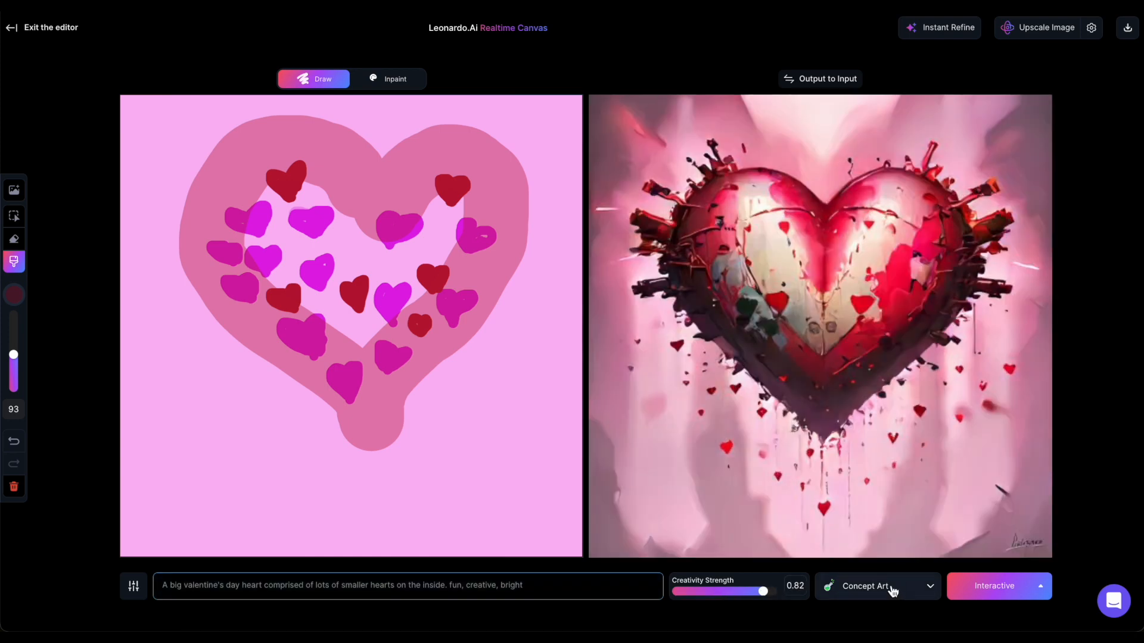
drag(763, 591, 757, 594)
drag(755, 591, 745, 592)
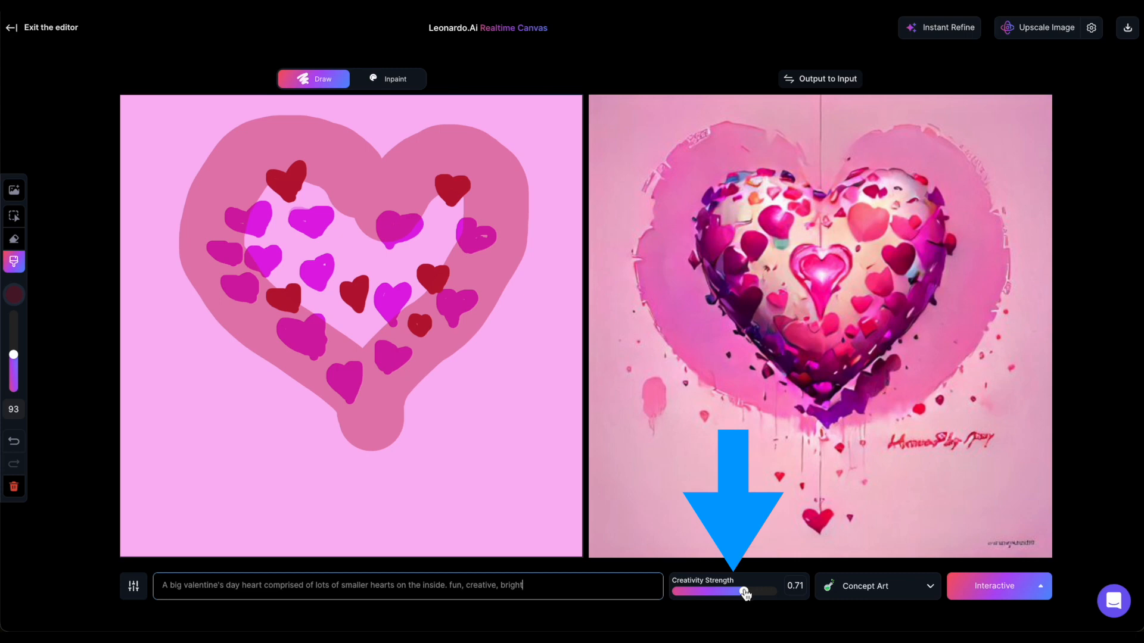
click(802, 584)
key(BackSpace)
text(0)
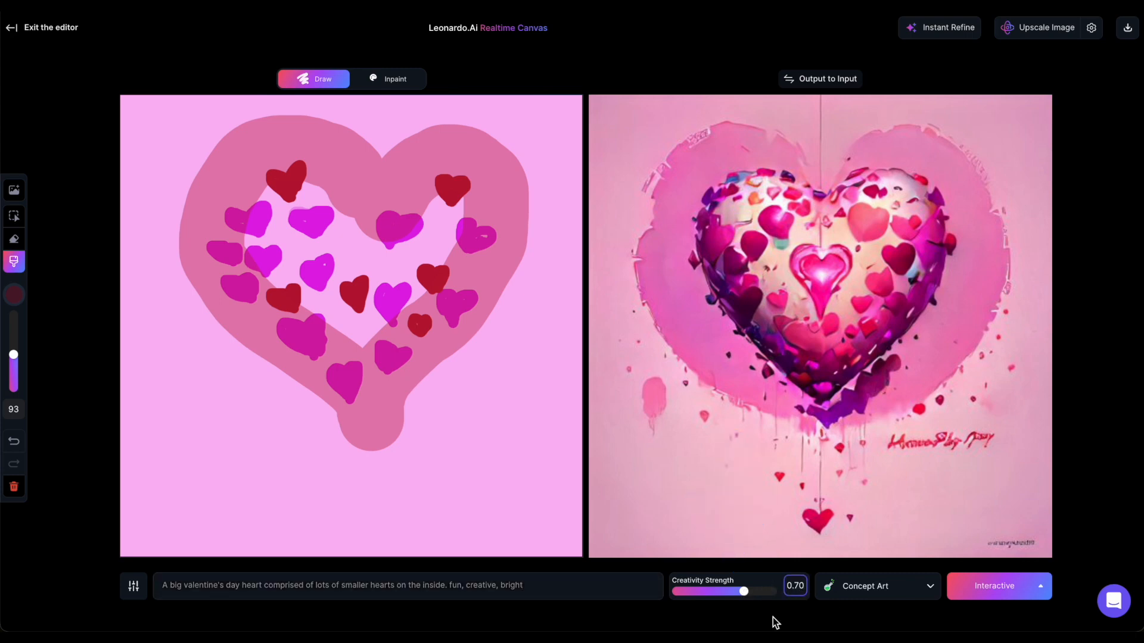
- Try lower Creativity Strength values such as 0.67 and 0.61, and return it to 0.7
mouse_move(743, 592)
mouse_down()
mouse_move(754, 594)
mouse_move(731, 594)
mouse_up()
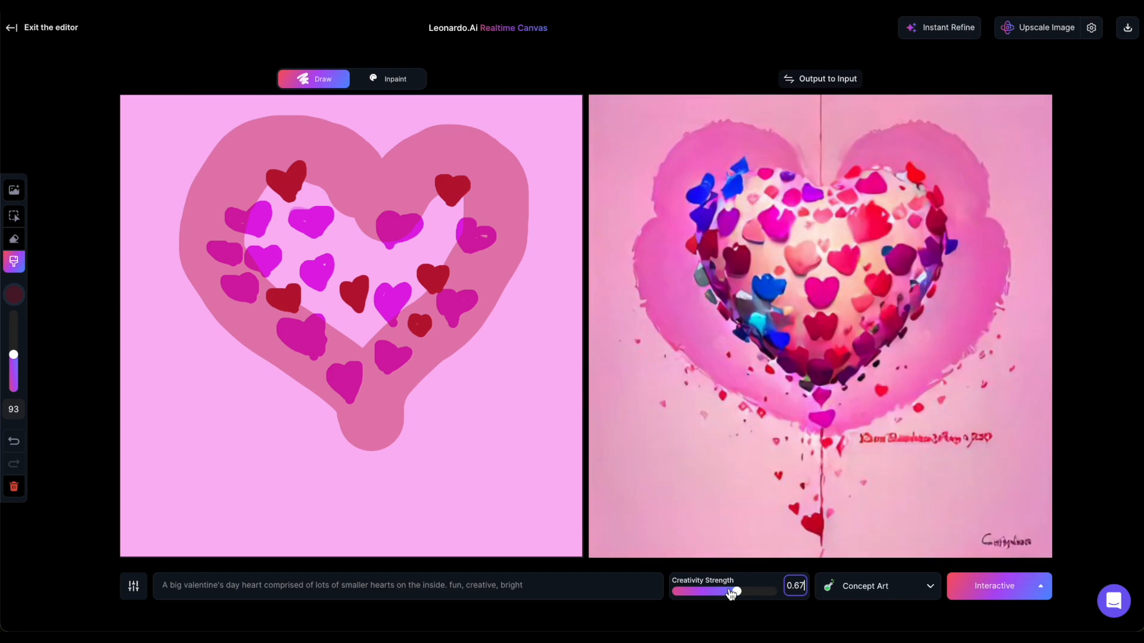
drag(731, 594, 728, 594)
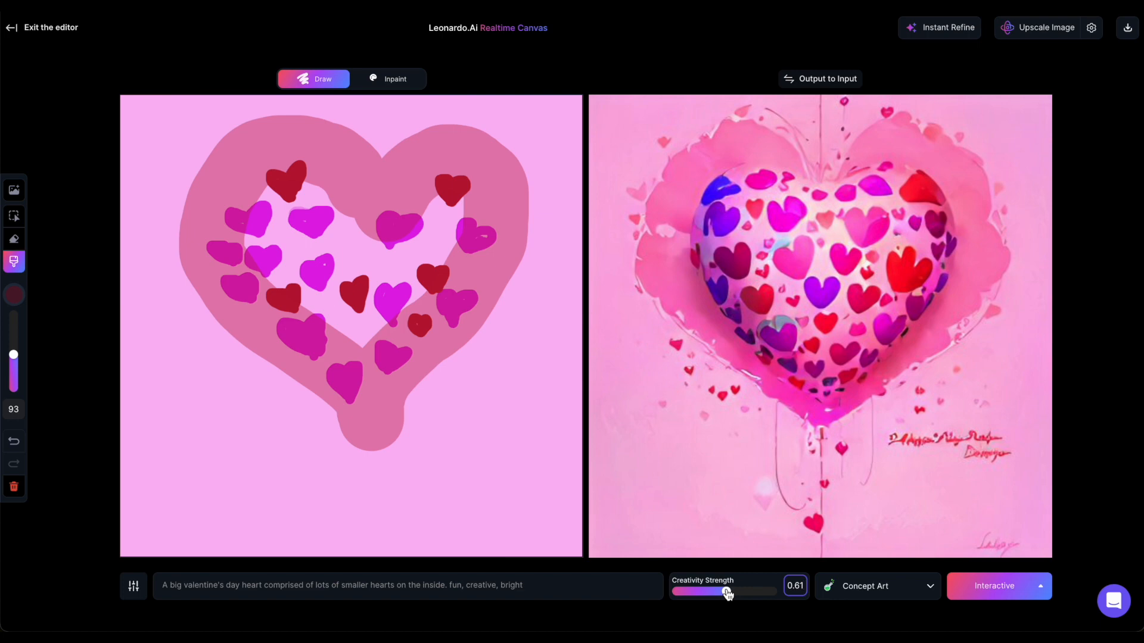
drag(728, 594, 741, 592)
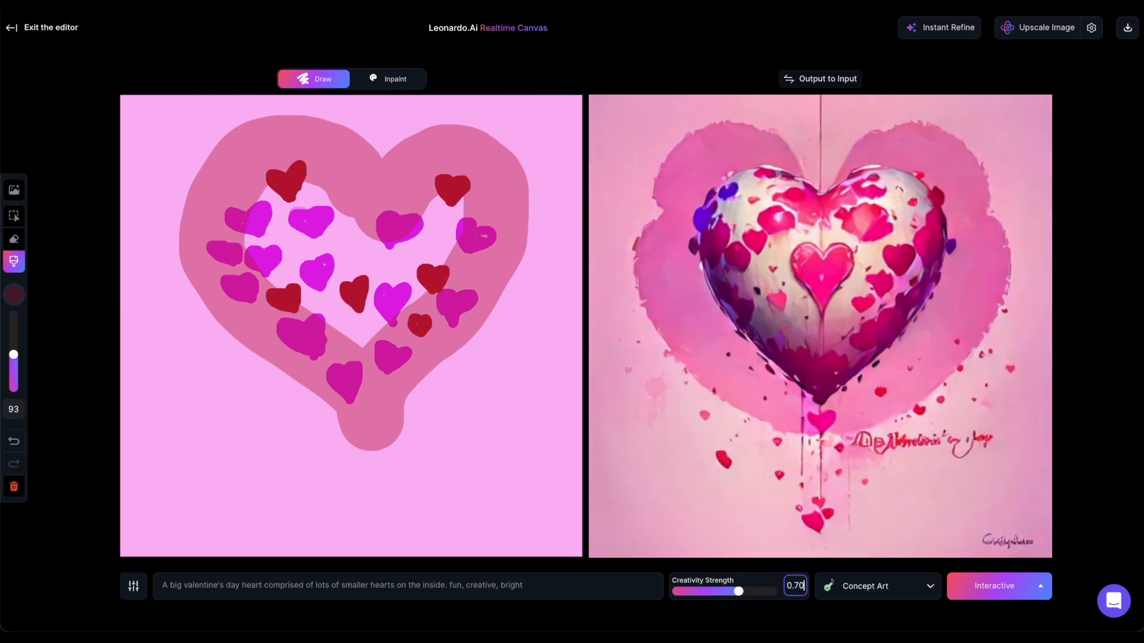
key(BackSpace)
key(BackSpace)
click(733, 594)
drag(741, 594, 744, 596)
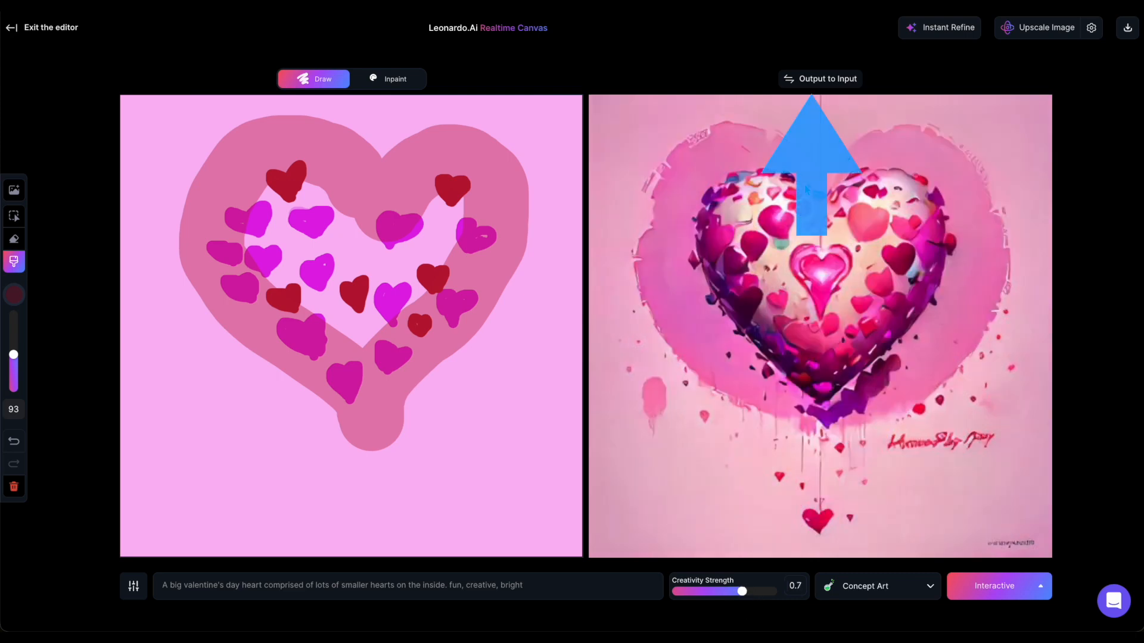
- Transfer the generated heart output to the input canvas and download the image
click(811, 81)
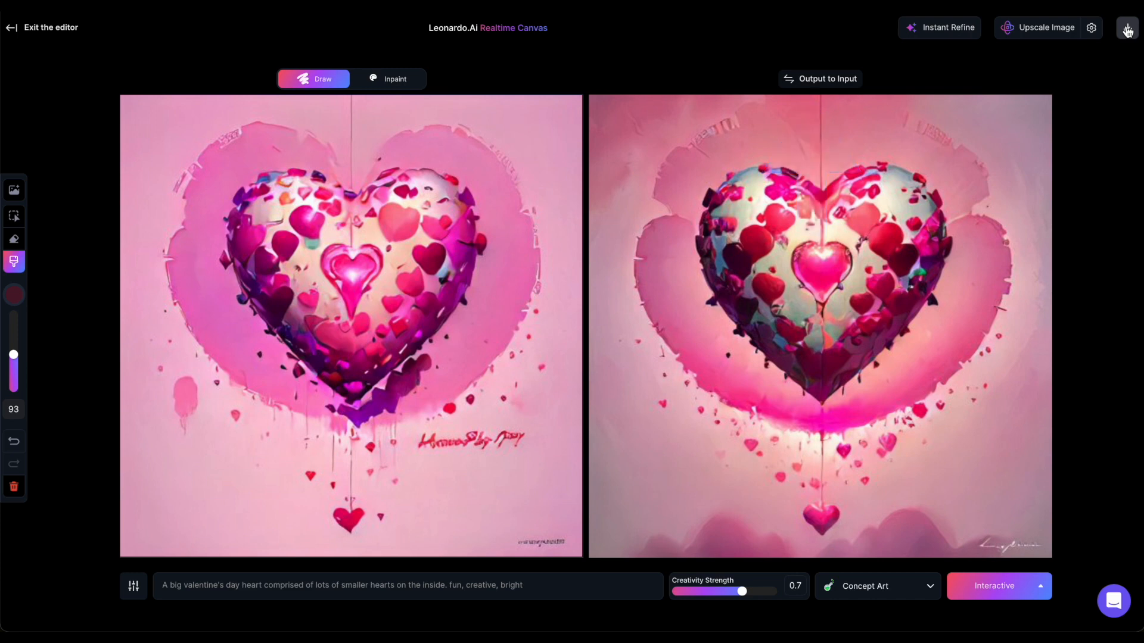
click(1127, 28)
- Append ", on a light surface" to the prompt and set the Creativity Strength to 0.56
click(742, 592)
drag(743, 592, 741, 591)
click(536, 585)
text(, on a light surface)
click(745, 592)
drag(746, 593, 717, 591)
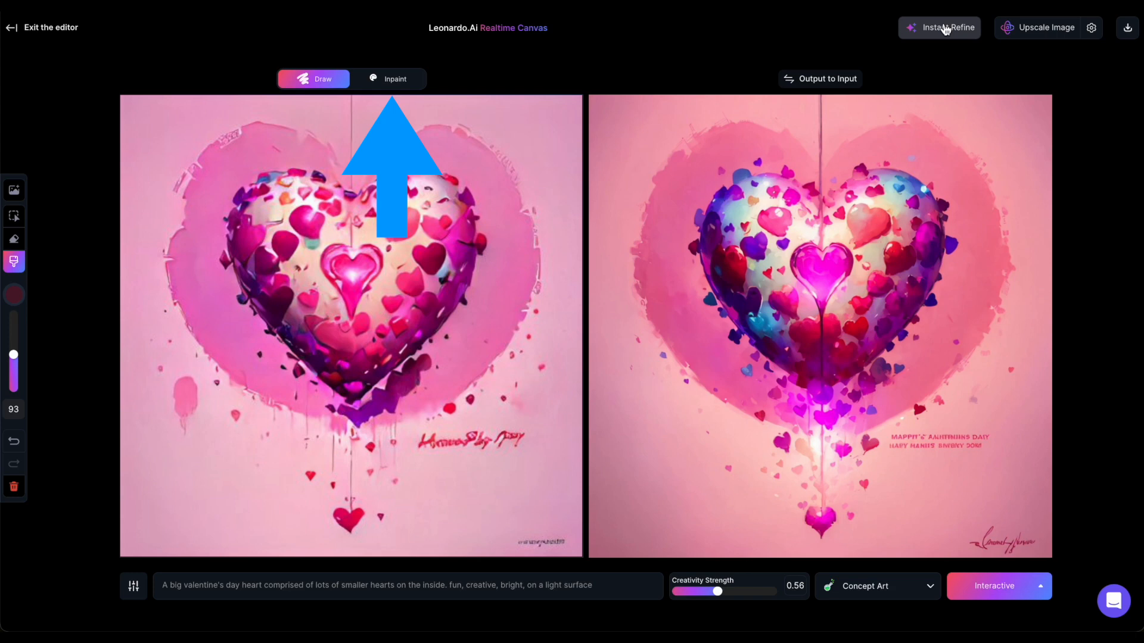
- Switch to inpainting and enter the inpainting prompt "same background"
click(391, 79)
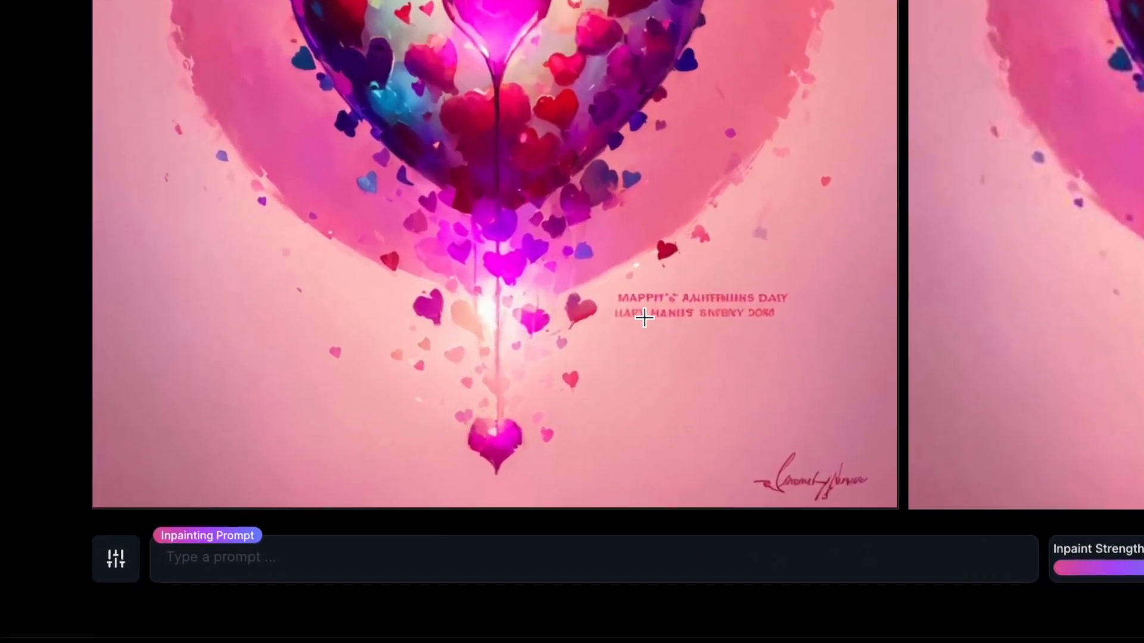
click(273, 558)
text(same background)
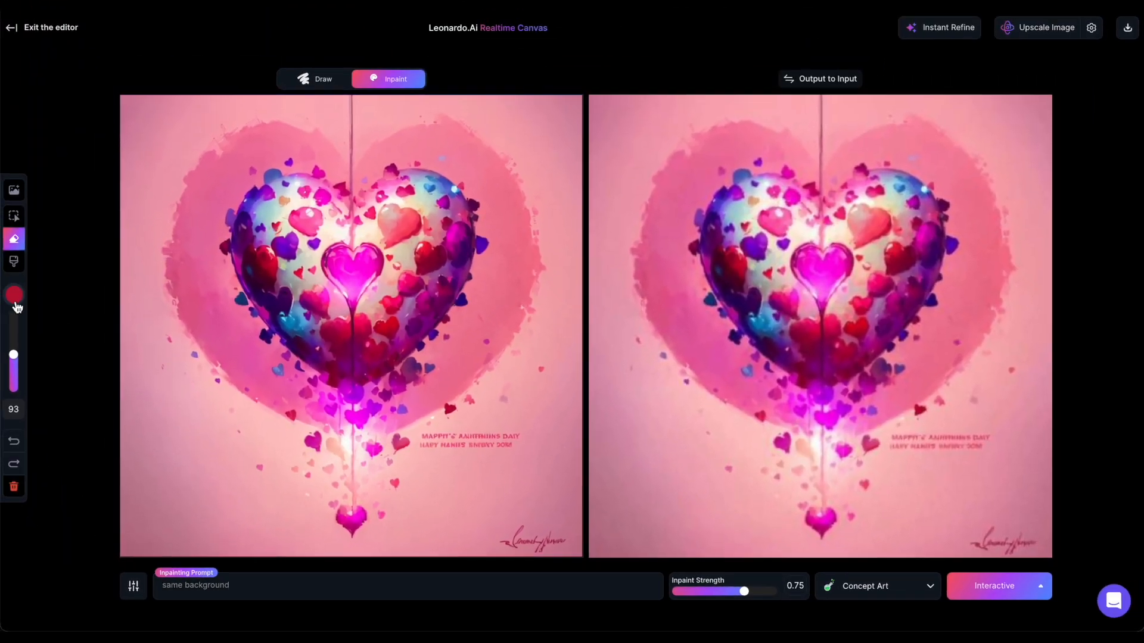
- Sample the pink background colour #D590A5 with the eyedropper and paint over the lettering and the signature below the heart
click(15, 296)
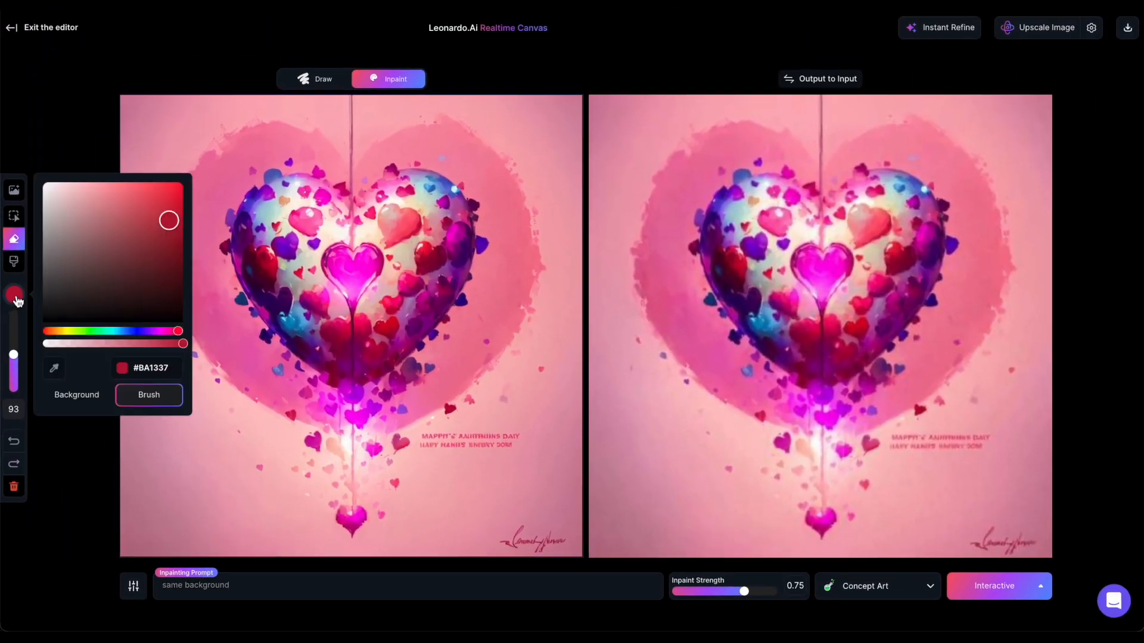
click(55, 368)
click(186, 499)
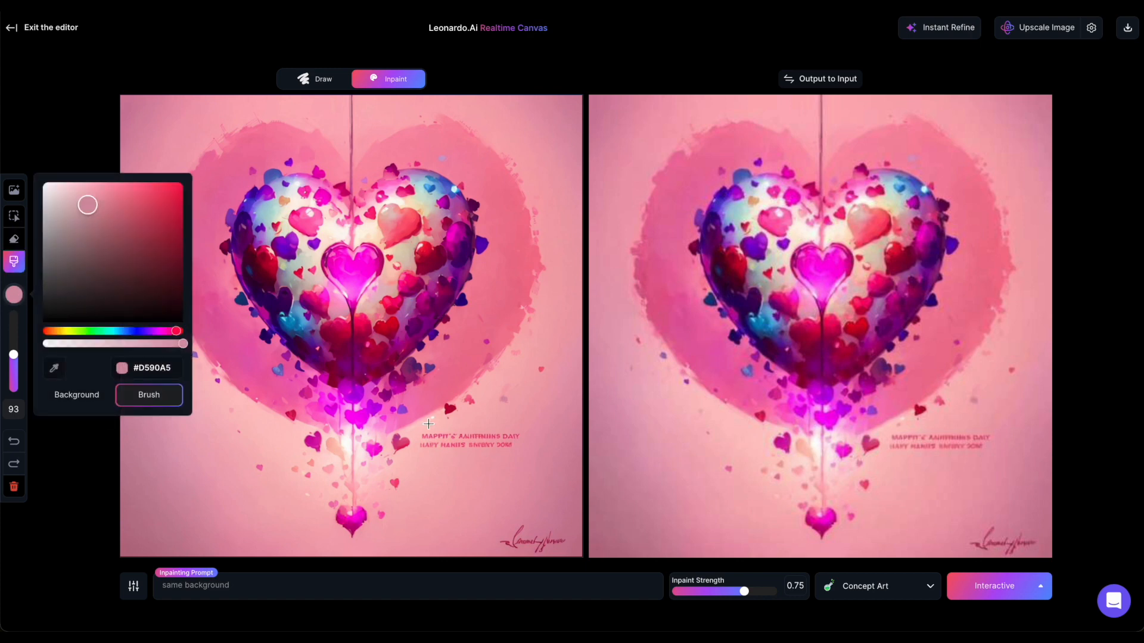
drag(519, 447, 439, 446)
click(251, 583)
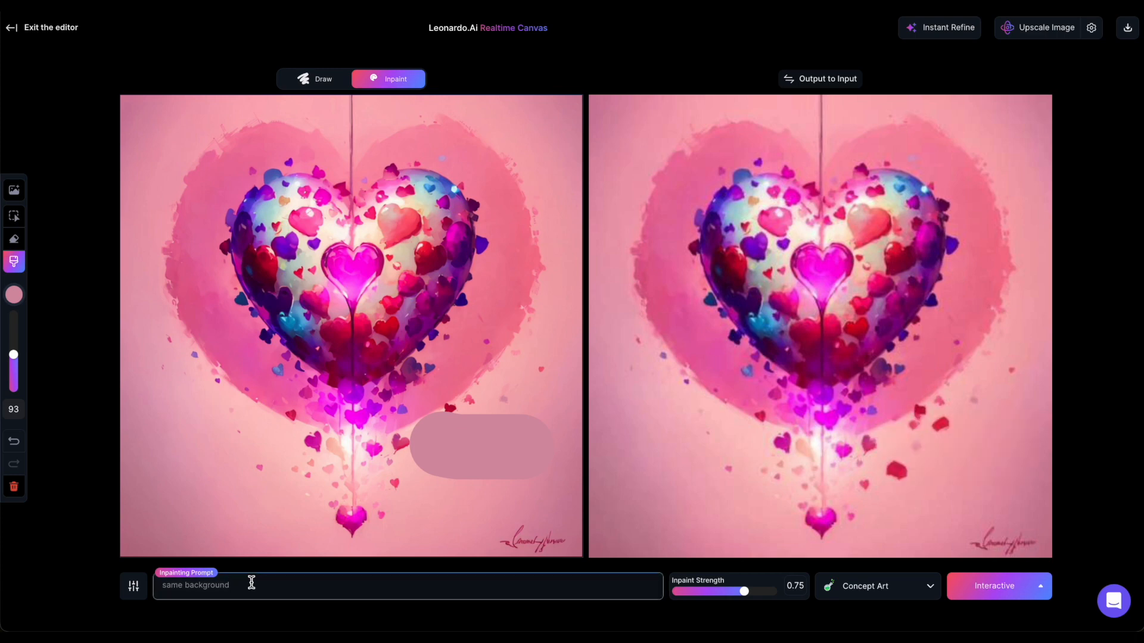
drag(488, 533, 546, 536)
click(352, 593)
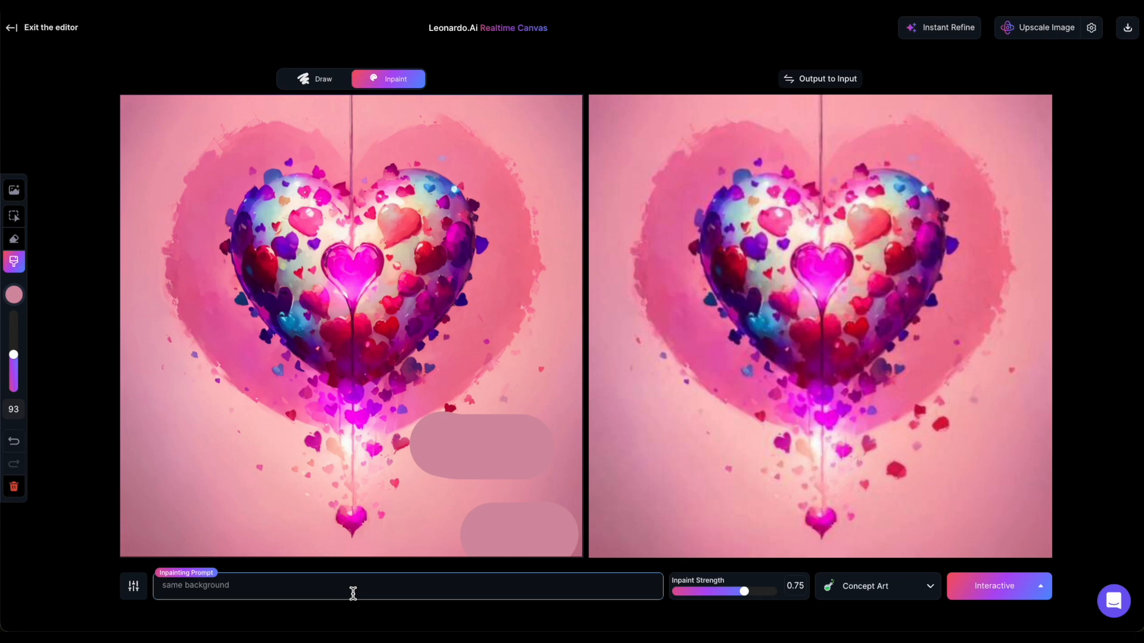
- Apply Instant Refine to the inpainted heart image and upscale it
click(939, 28)
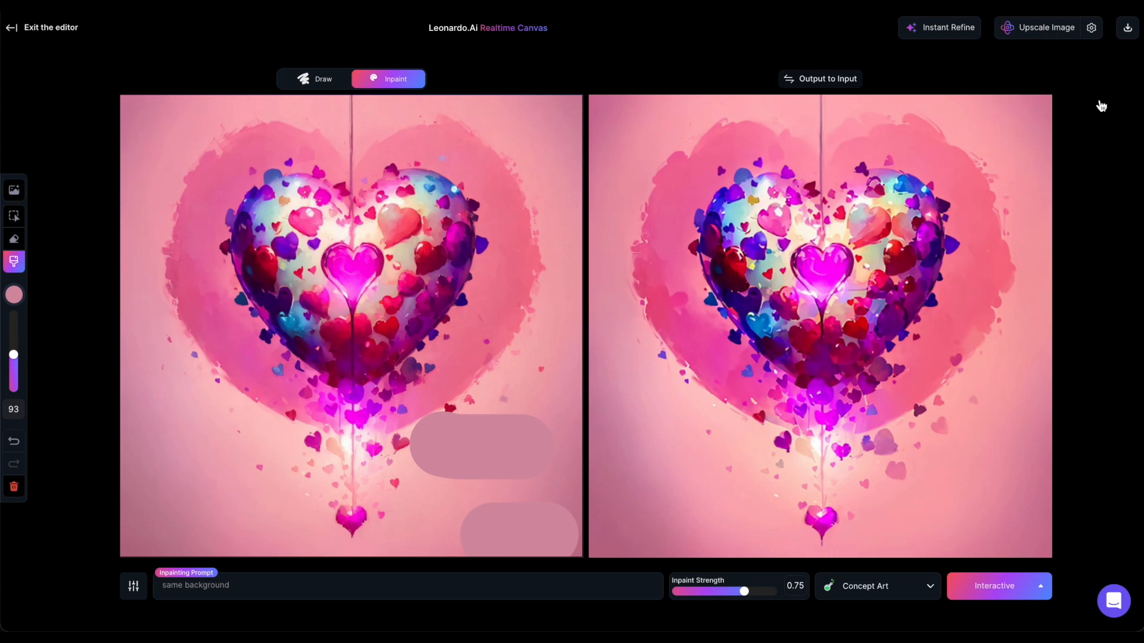
click(1044, 28)
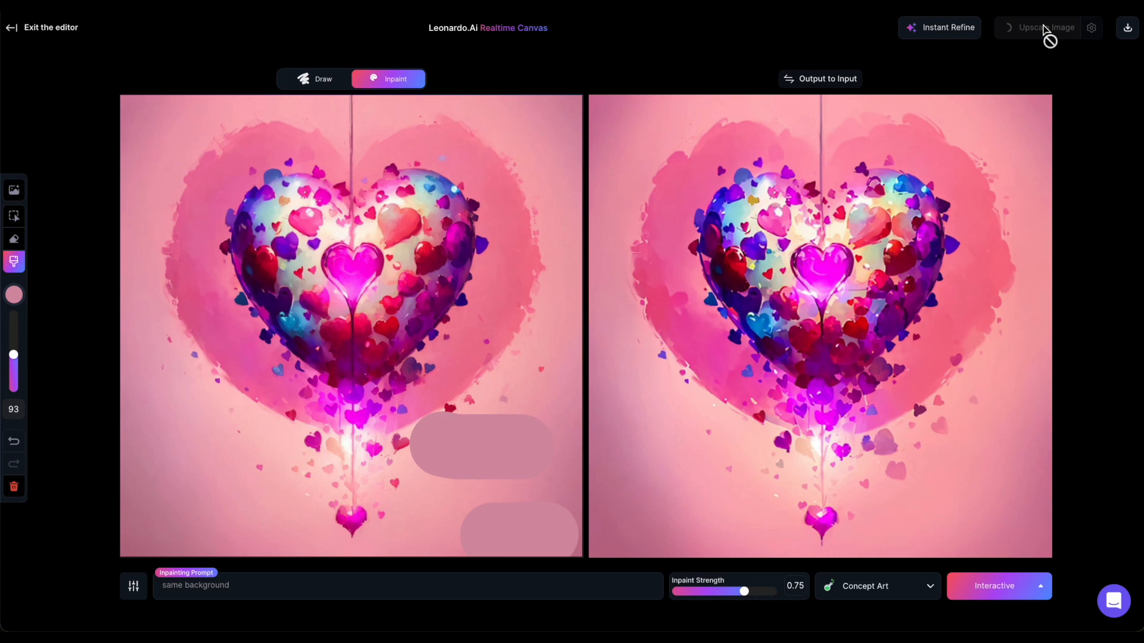
- Exit the canvas editor and open the newest heart image from the Personal Feed
click(43, 28)
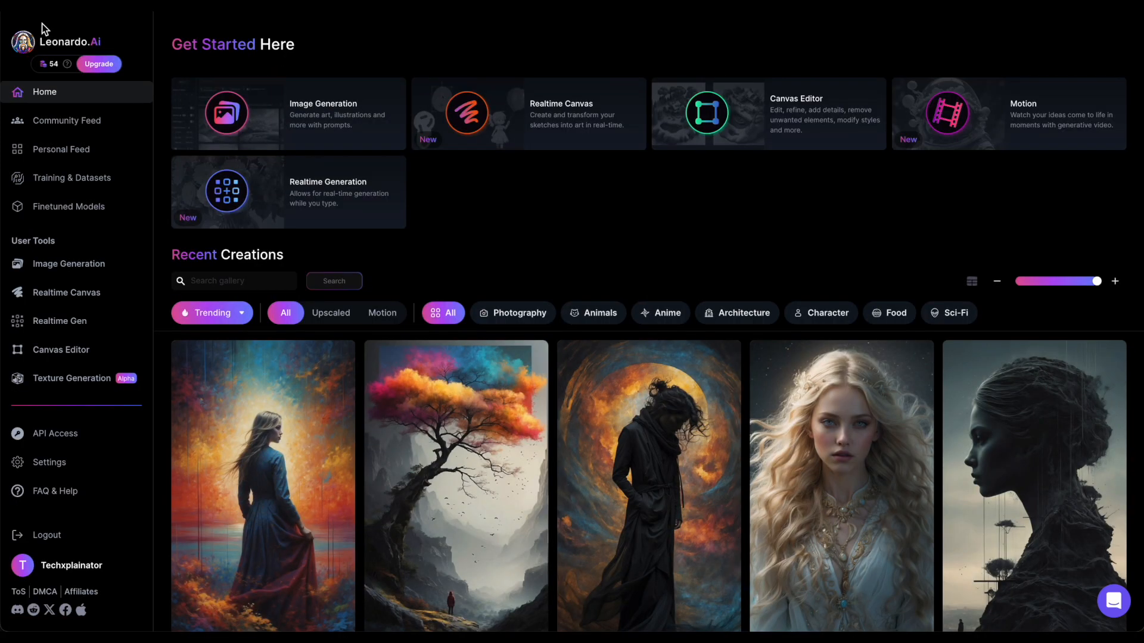
click(56, 148)
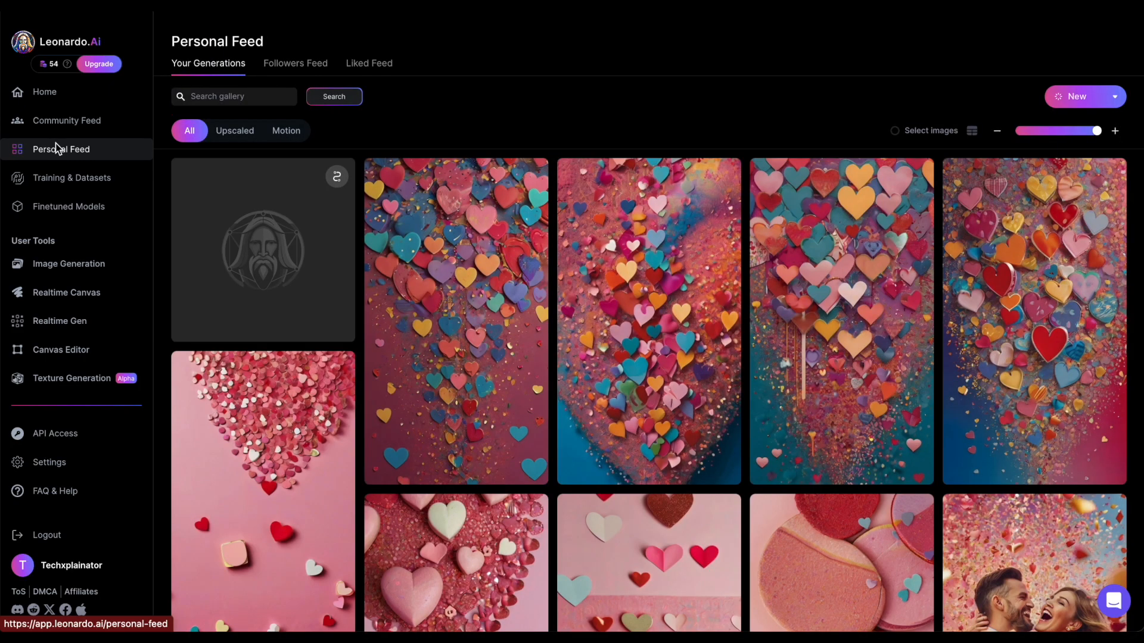
click(292, 266)
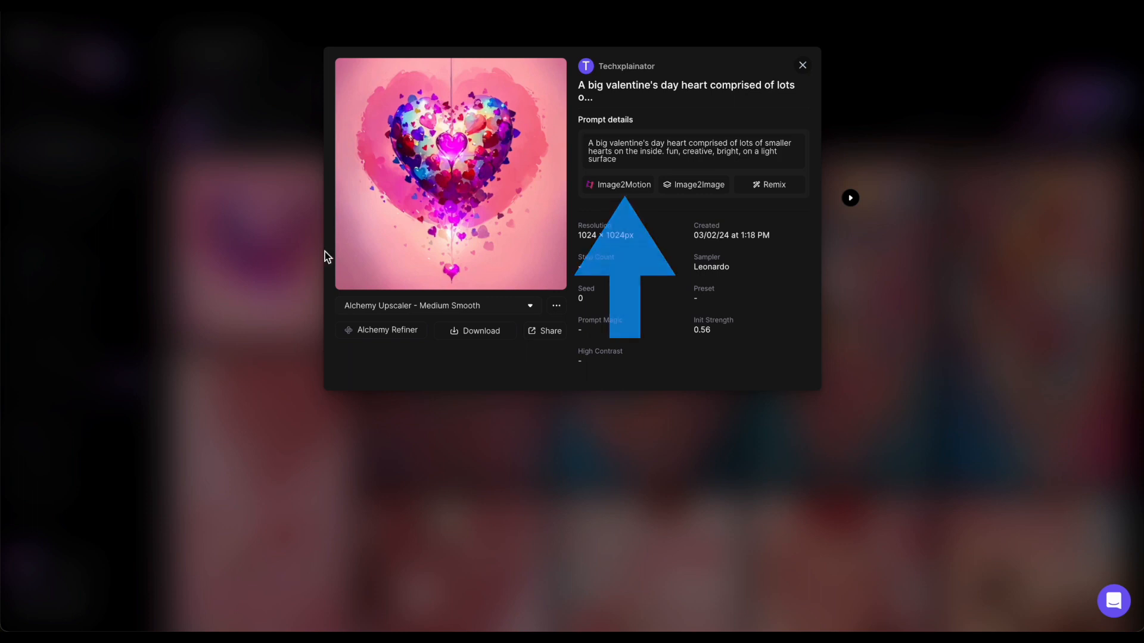
- Generate an Image2Motion video from the heart image and view the generation
click(597, 190)
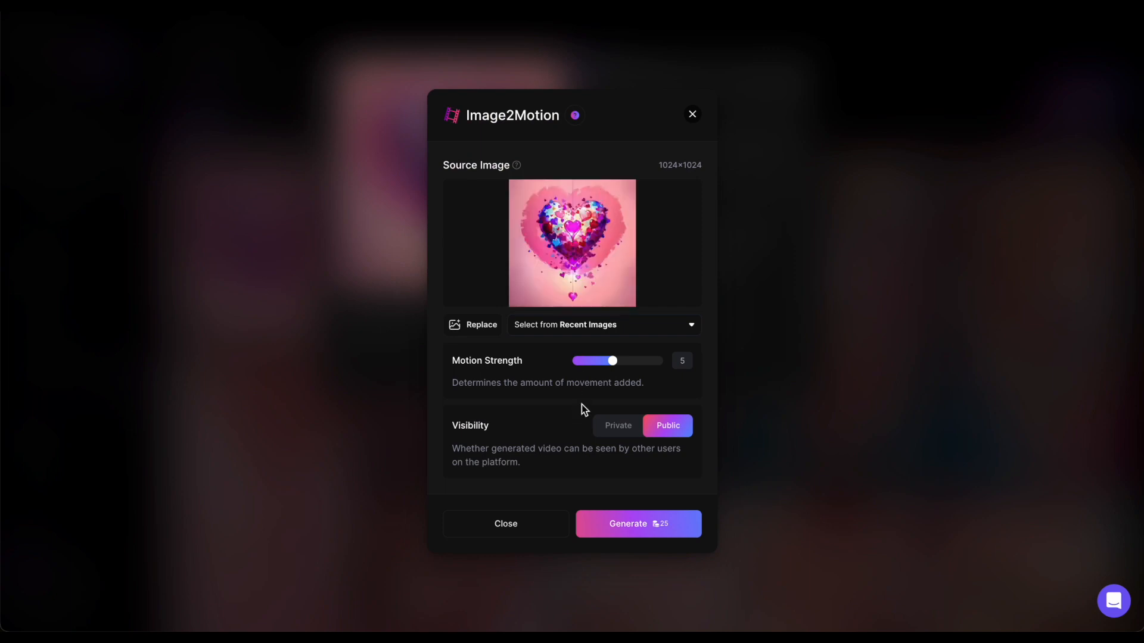
click(634, 525)
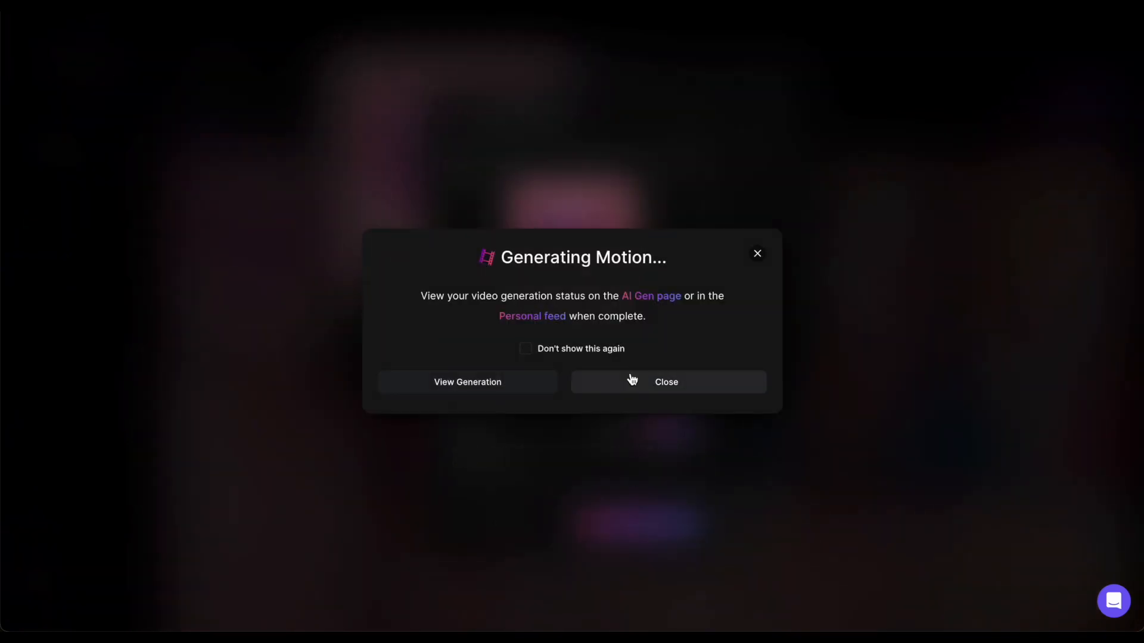
click(496, 385)
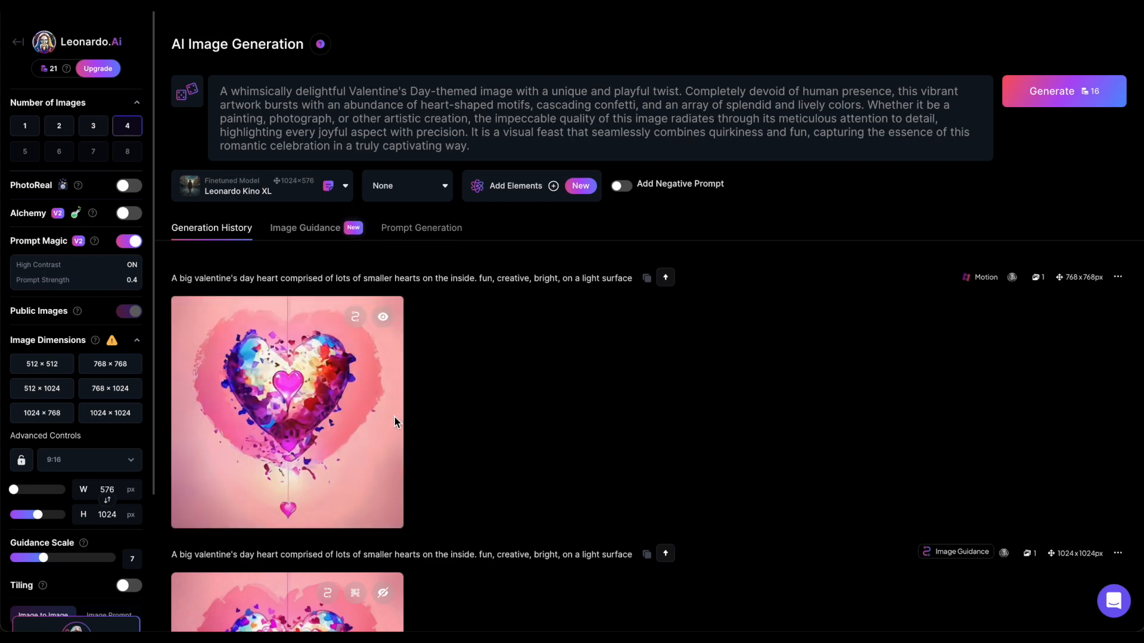
- Open the generated heart motion video in the enlarged preview to watch it
click(315, 432)
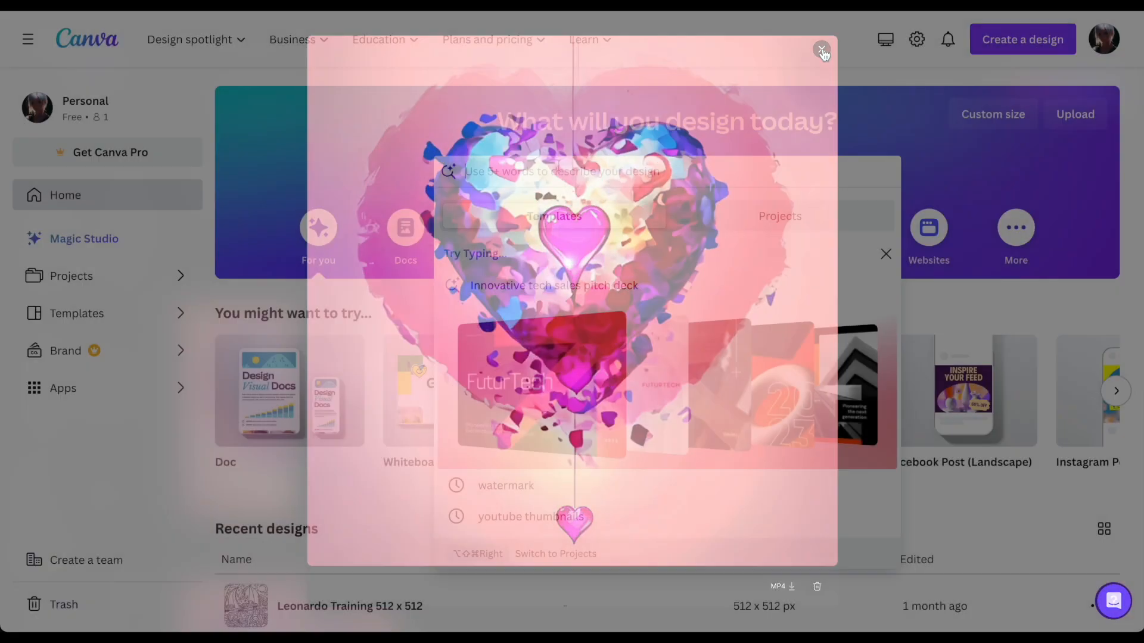
- Switch to Canva, search templates for "An instagram post for valentine's day" and start from the heart motion video as media
text(An instagram post for valentine's day)
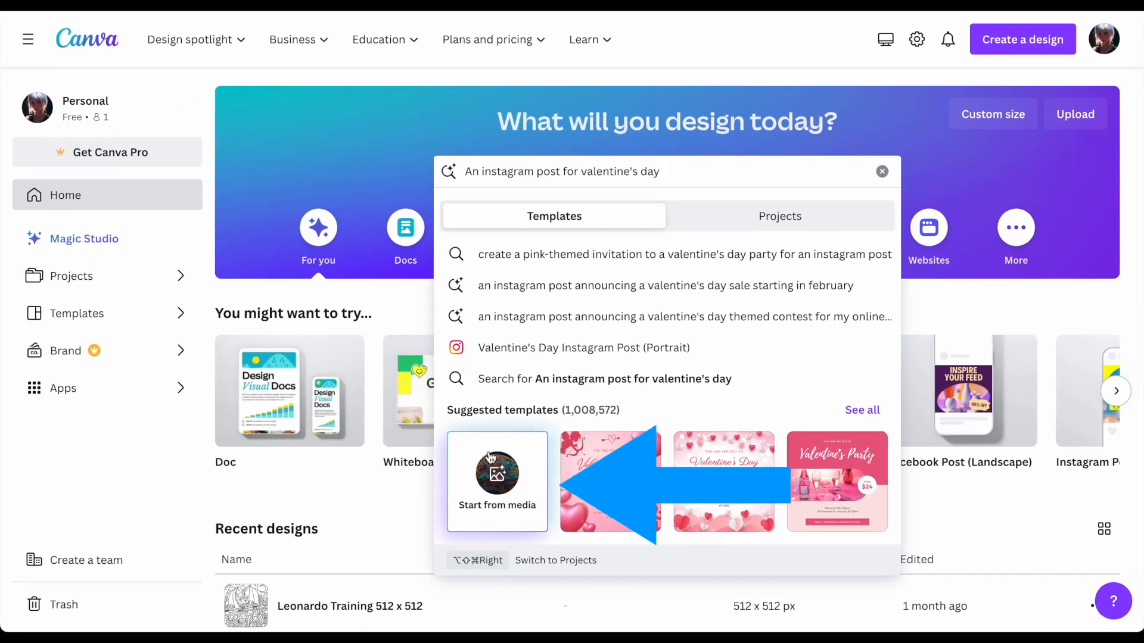
click(489, 457)
click(479, 385)
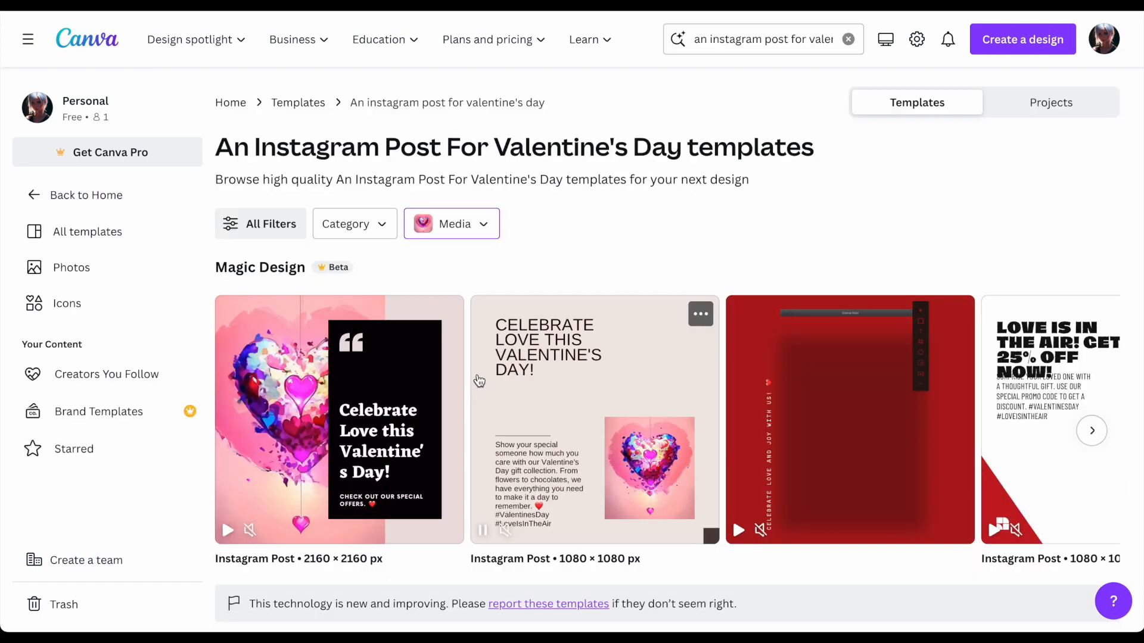
- Browse the Magic Design results and customize the red "Celebrate love and joy with us!" Instagram post template
scroll(480, 382, right, 5)
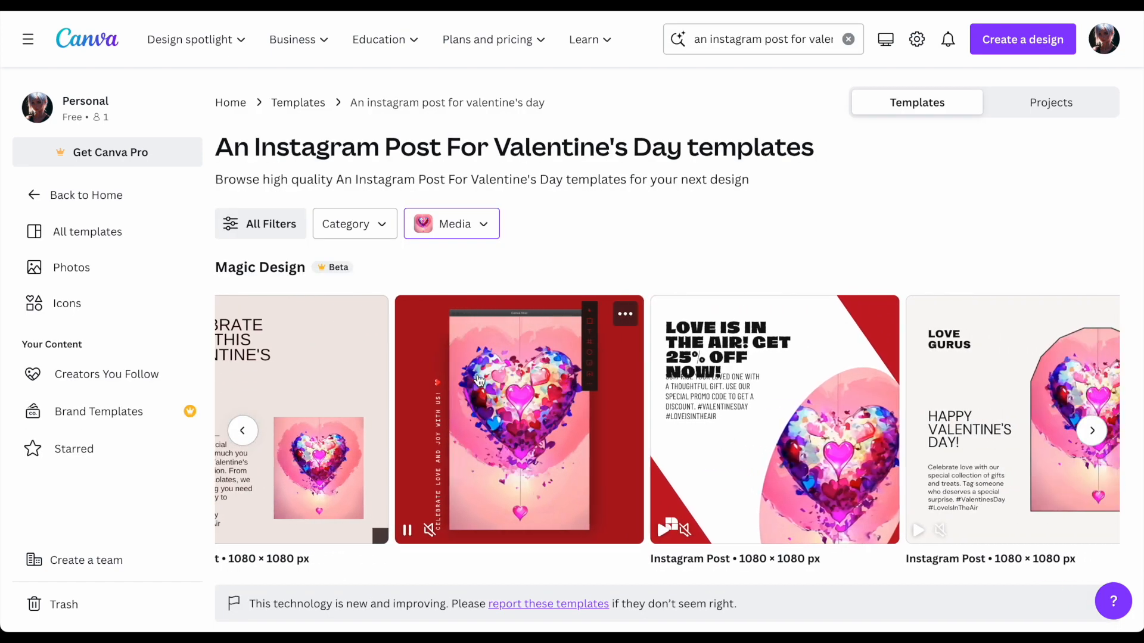
scroll(479, 382, right, 8)
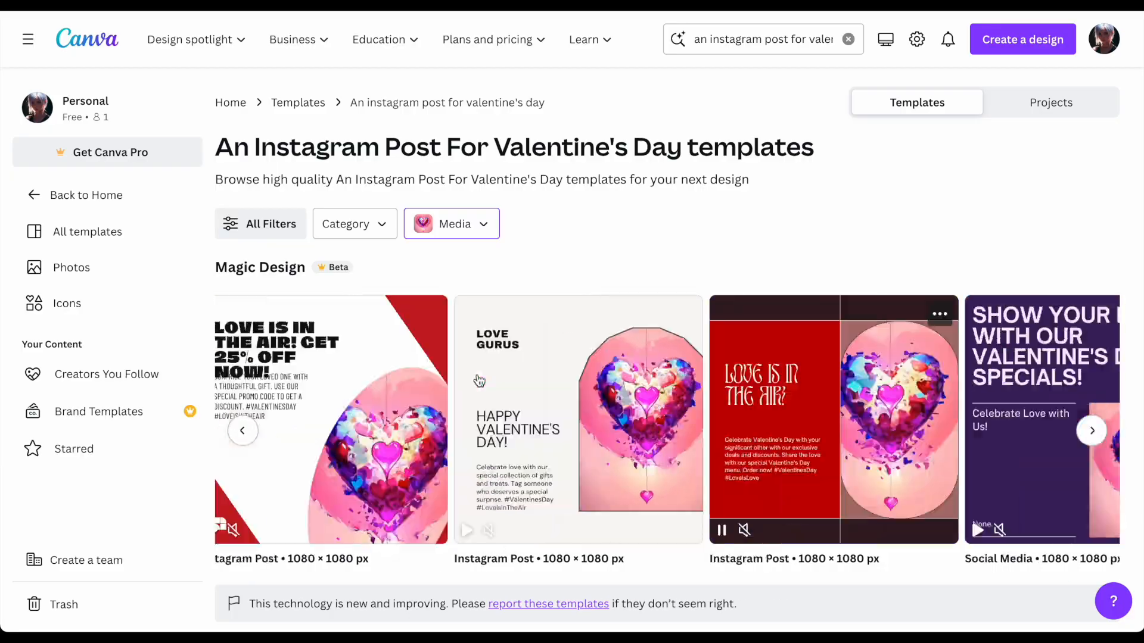
scroll(480, 382, left, 5)
click(480, 381)
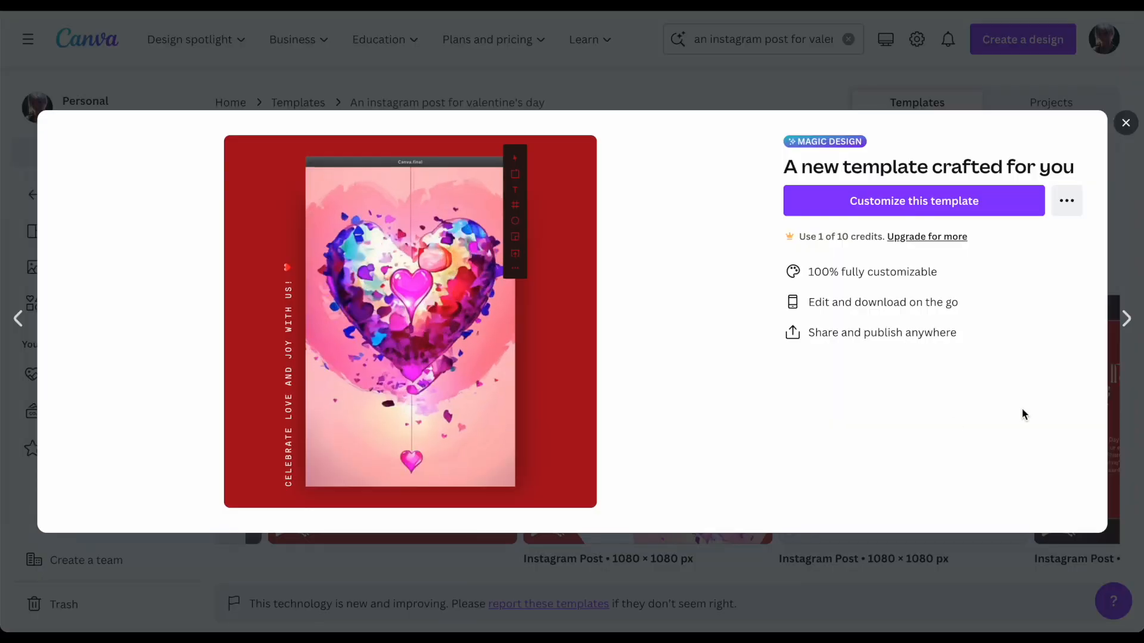
click(1011, 209)
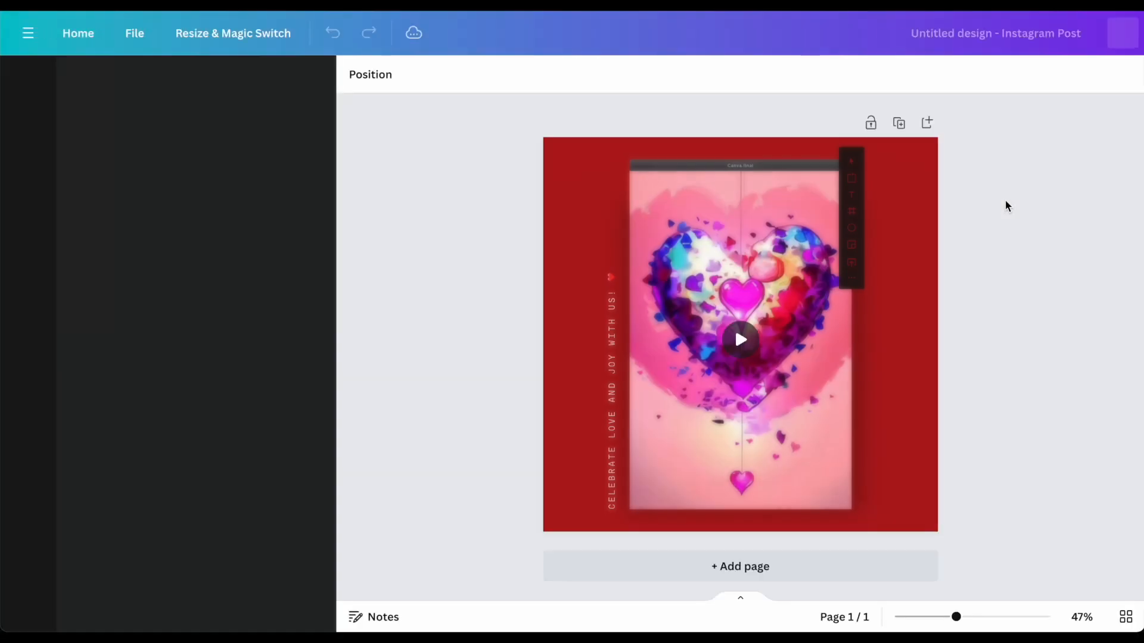
- Add the text "TECHXPLAINATOR" running vertically down the red margin to the right of the heart video, near its upper edge
text(TECHXPLAINATOR)
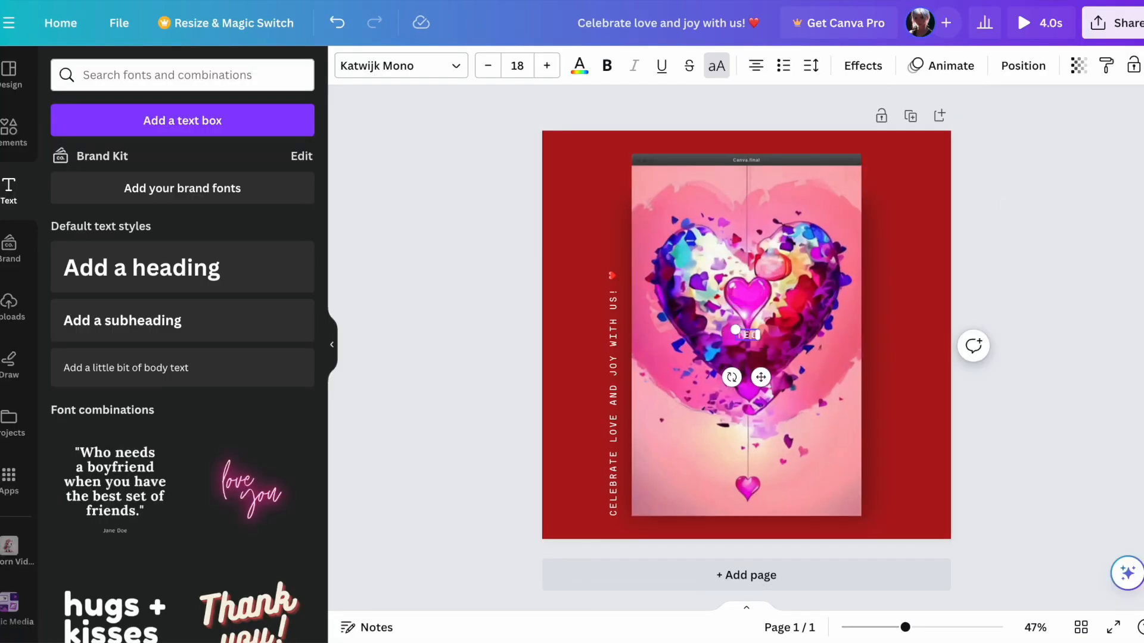
click(906, 355)
drag(780, 333, 927, 359)
drag(875, 402, 878, 200)
click(911, 239)
- Download the finished Valentine's Instagram post design
click(1114, 23)
click(989, 417)
click(989, 284)
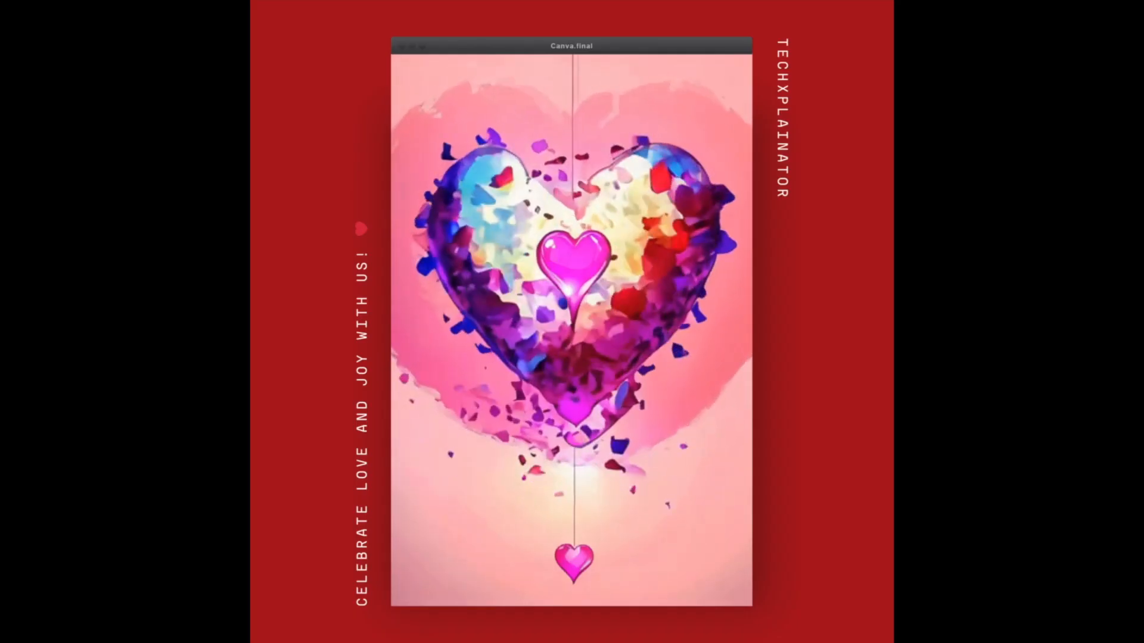